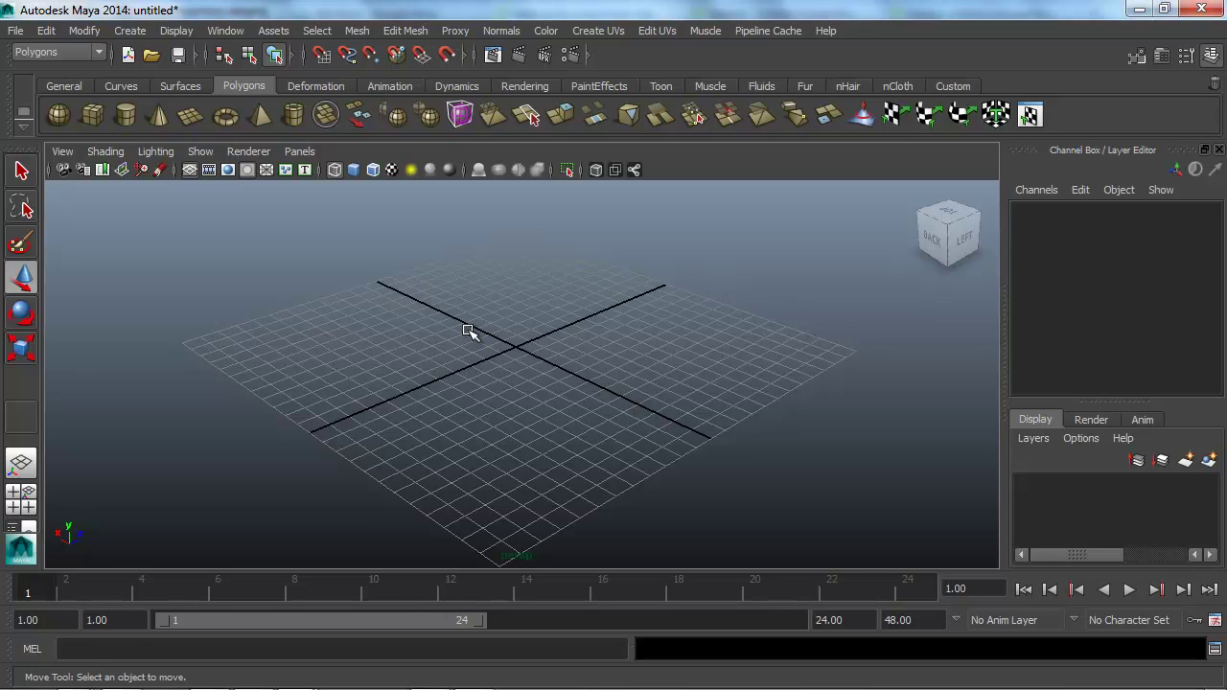
# Step: Switch to the four-view layout, briefly maximize the top view, then restore the quad layout
pyautogui.press('space')
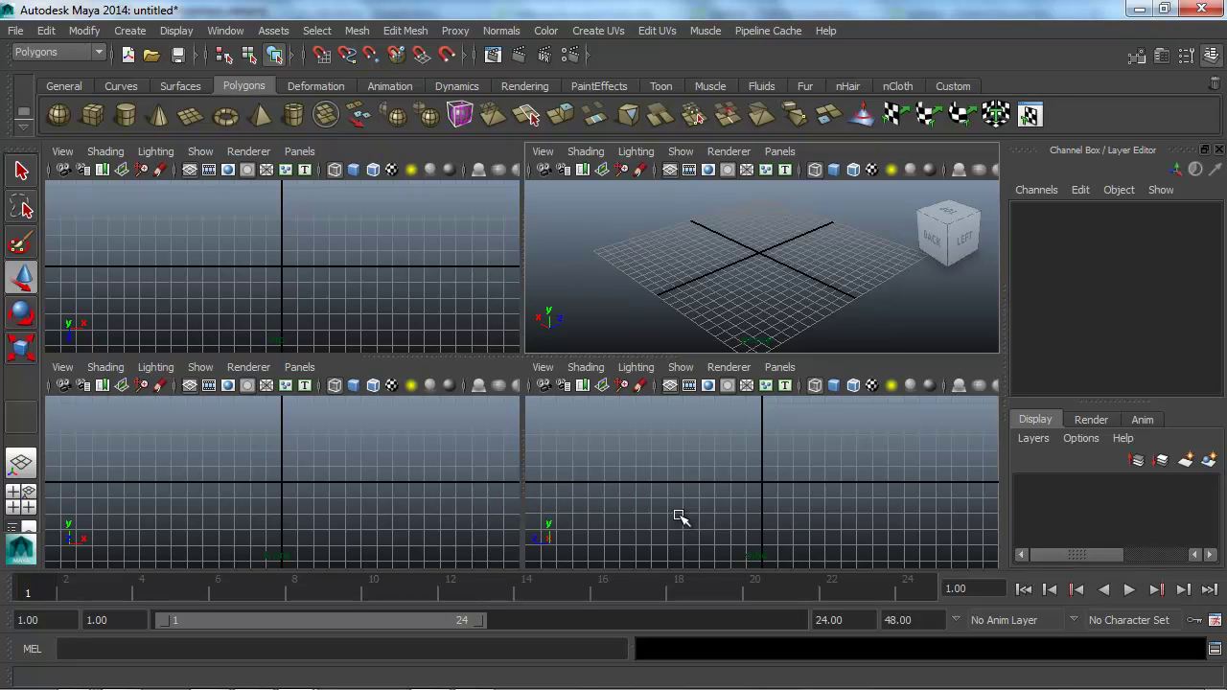
pyautogui.click(404, 271)
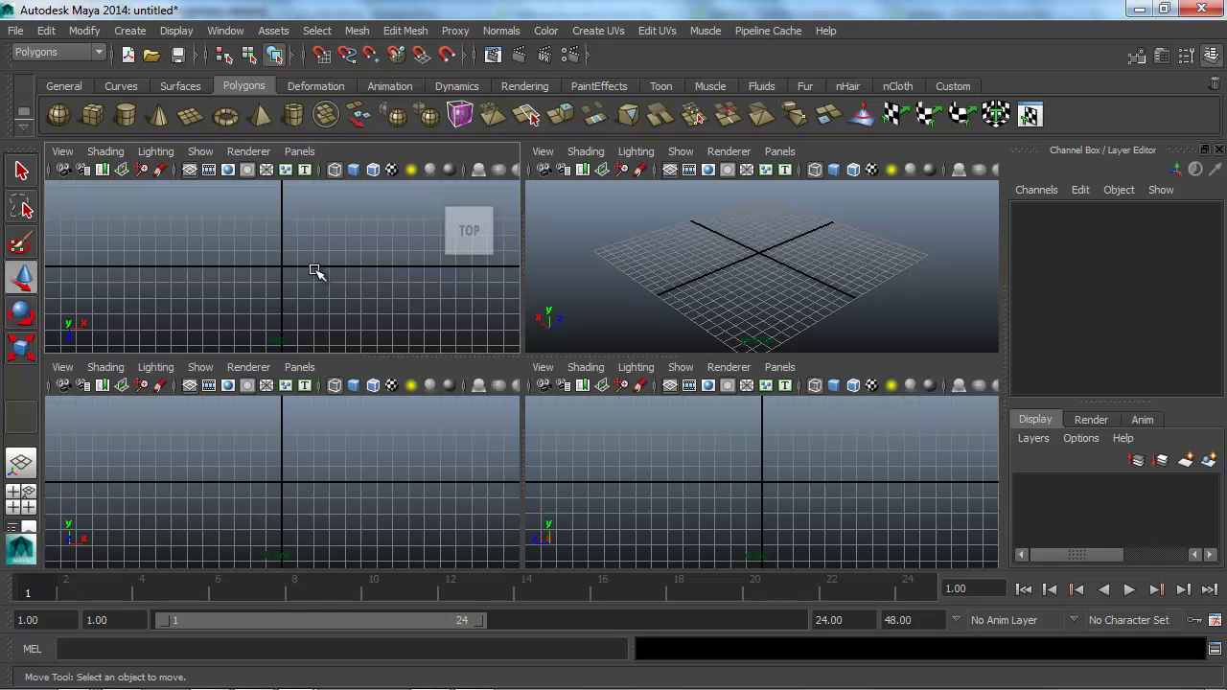
pyautogui.press('space')
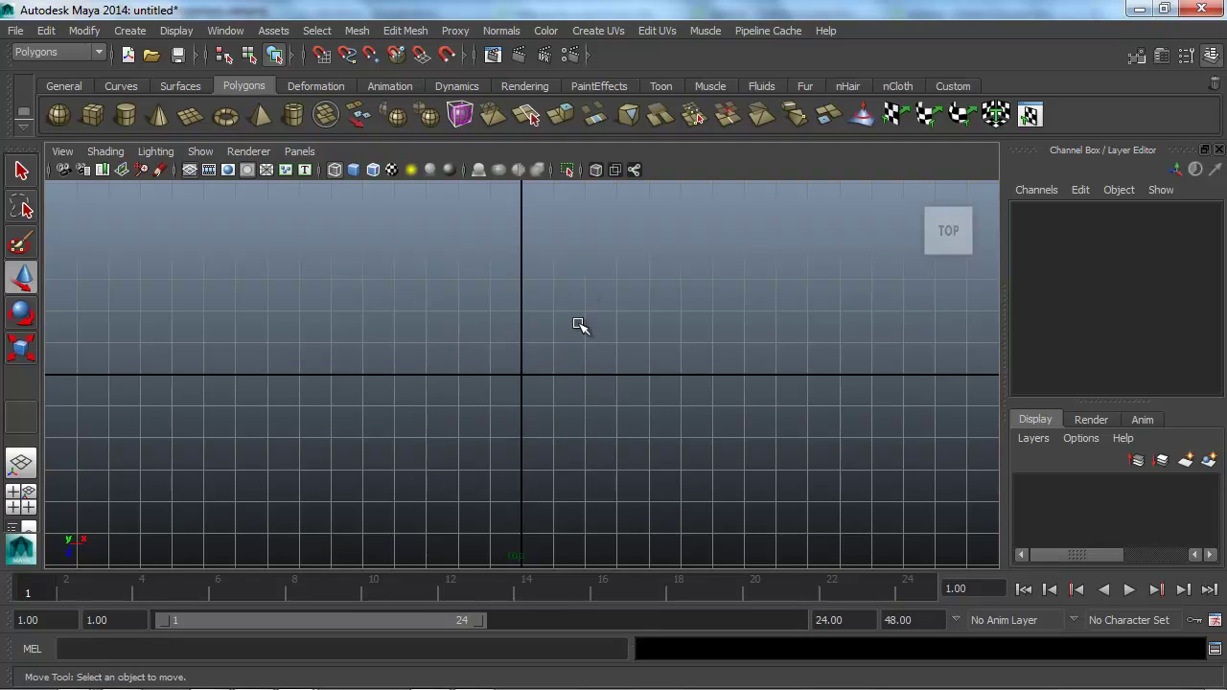
pyautogui.press('space')
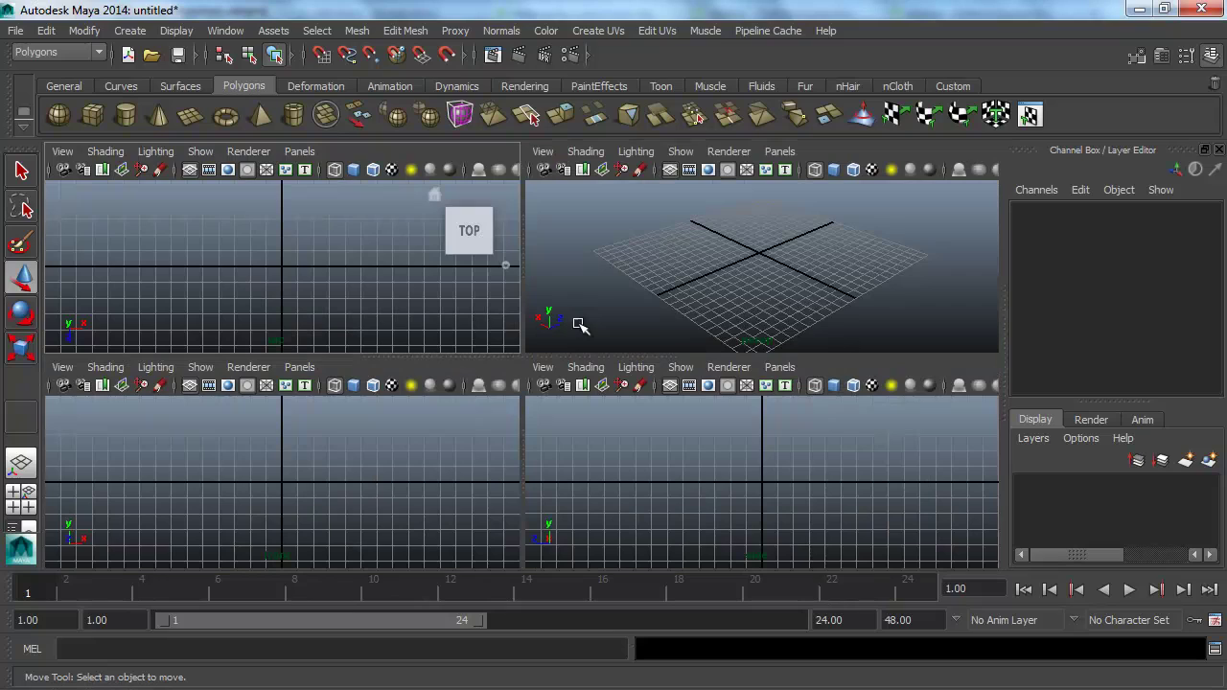
# Step: Make the perspective pane active and enlarge it to fill the entire workspace
pyautogui.click(763, 278)
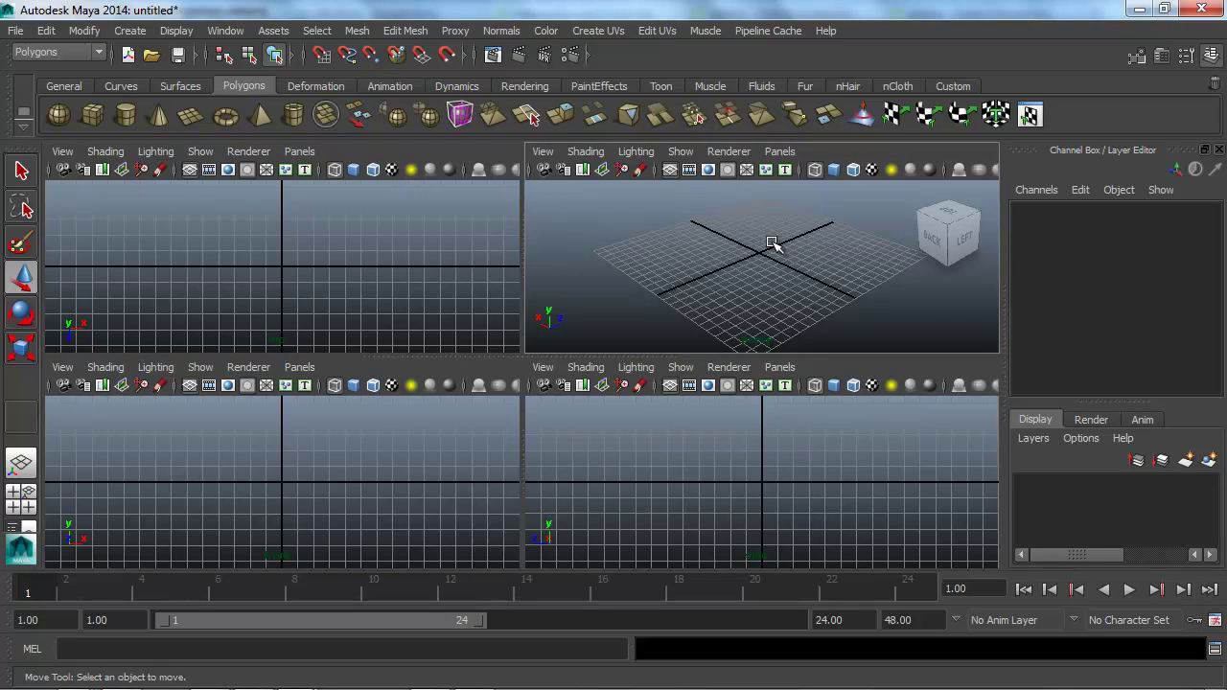
pyautogui.press('space')
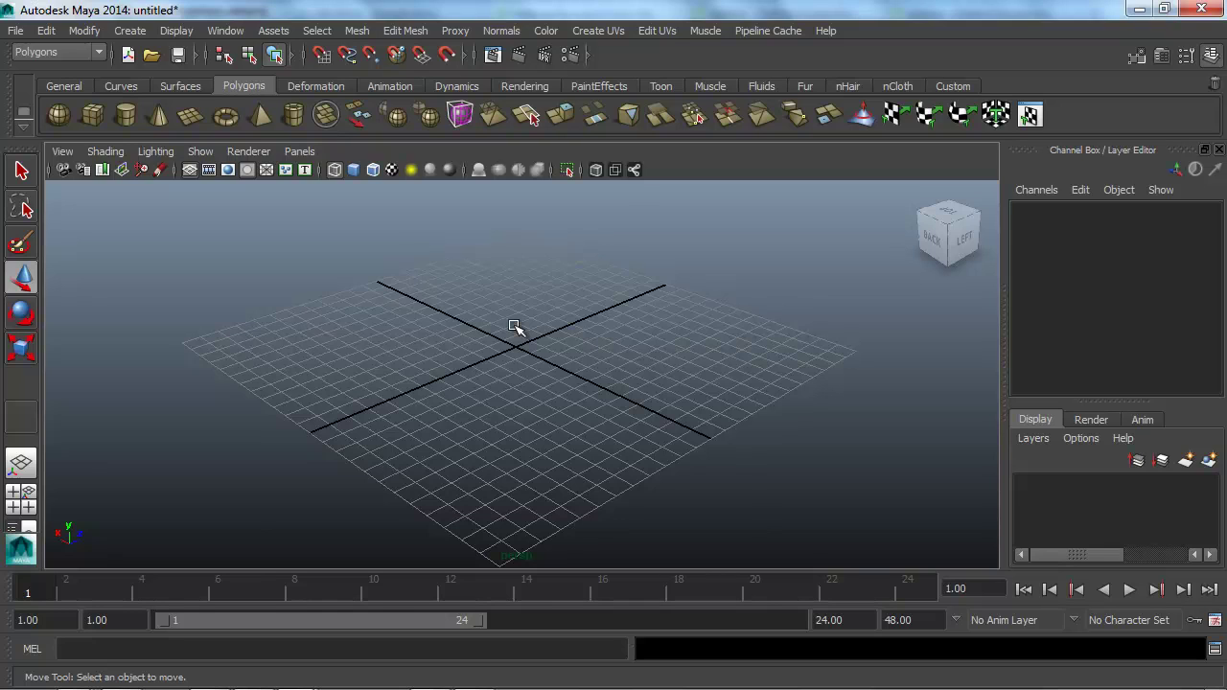
pyautogui.press('space')
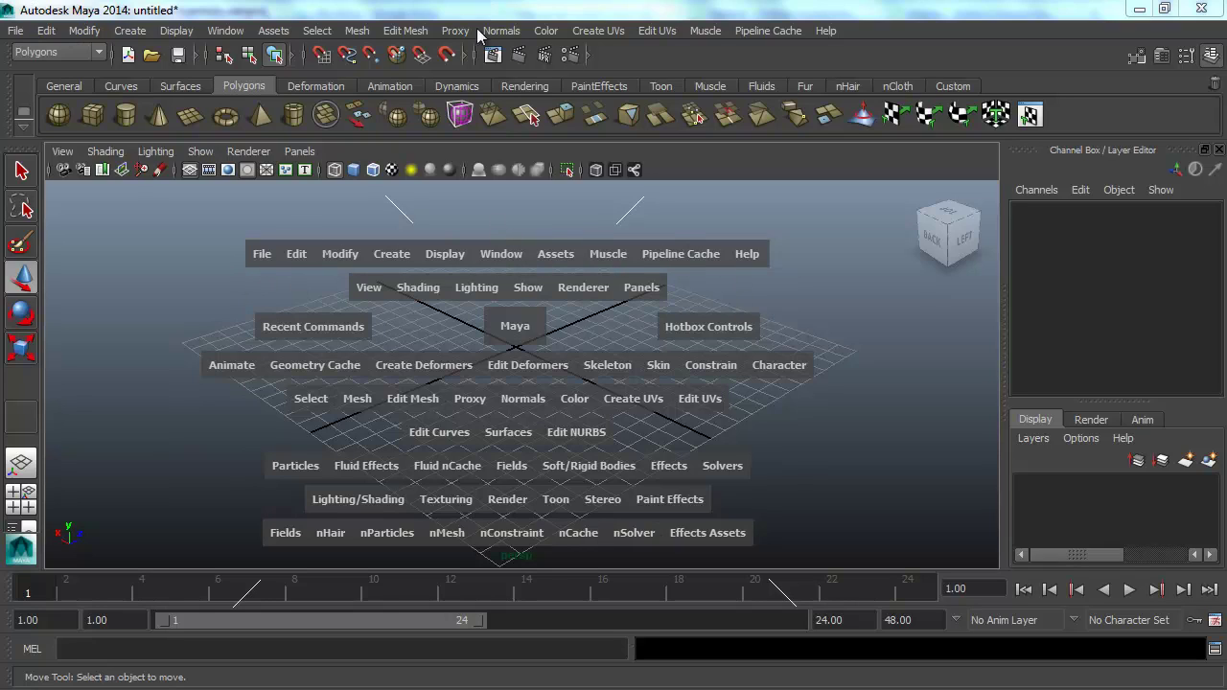
pyautogui.click(262, 256)
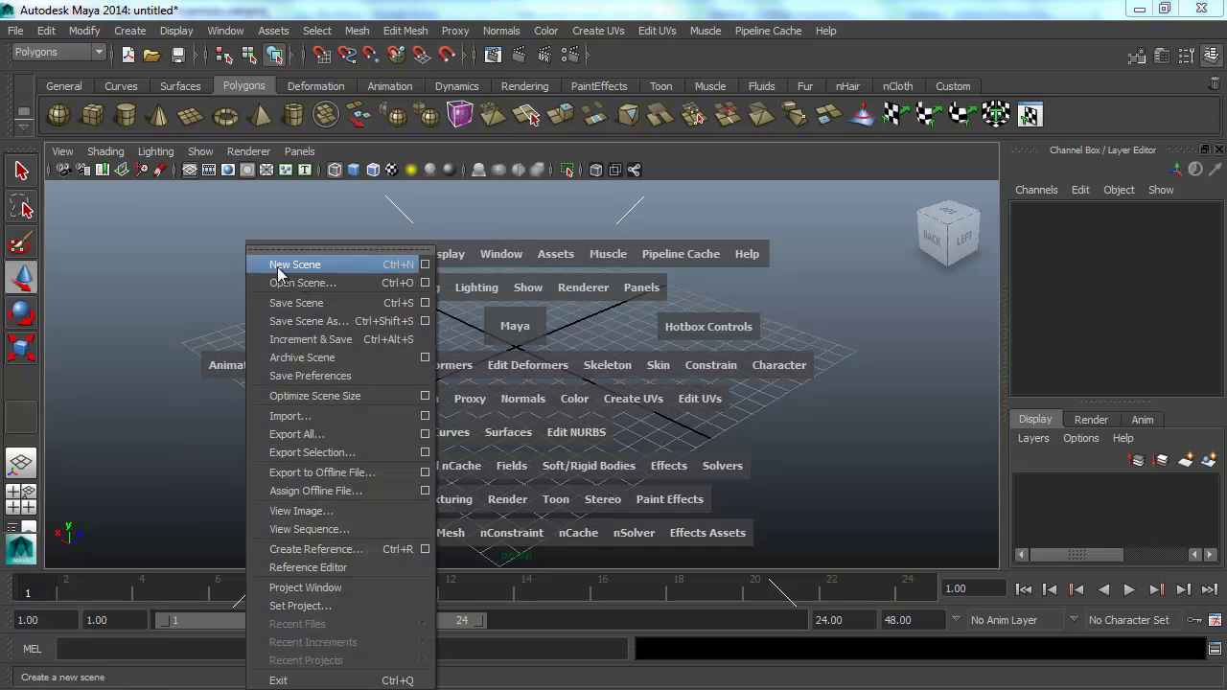
pyautogui.click(174, 290)
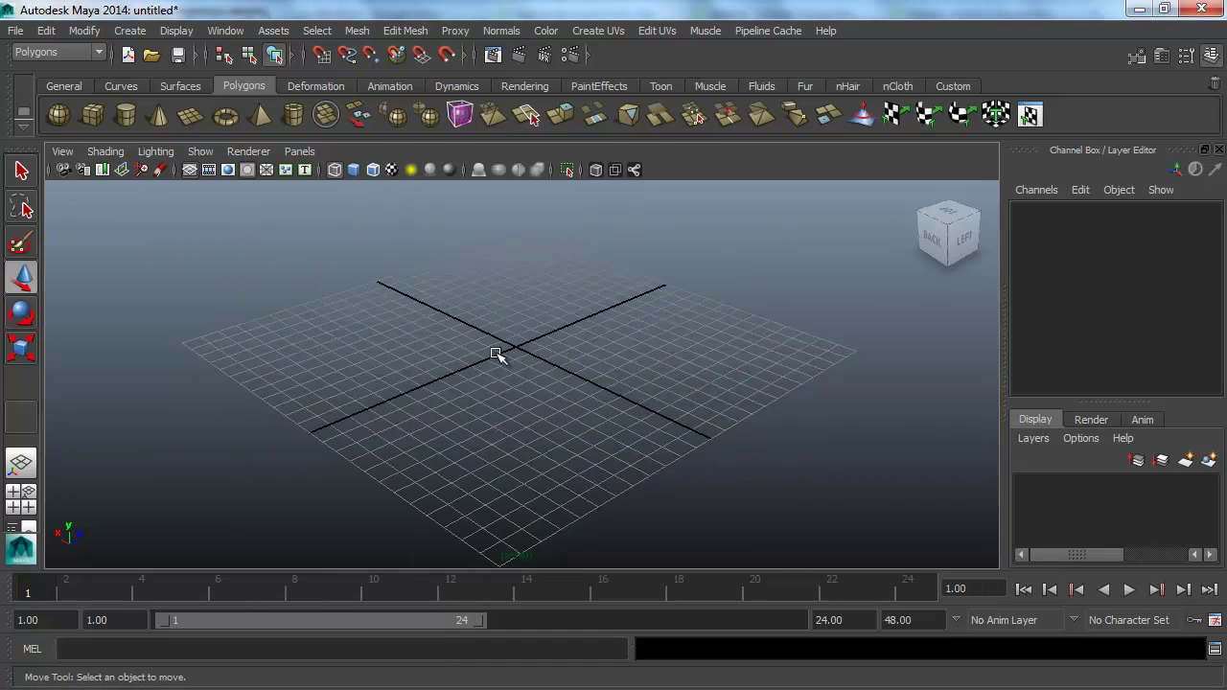
pyautogui.press('space')
pyautogui.press('space')
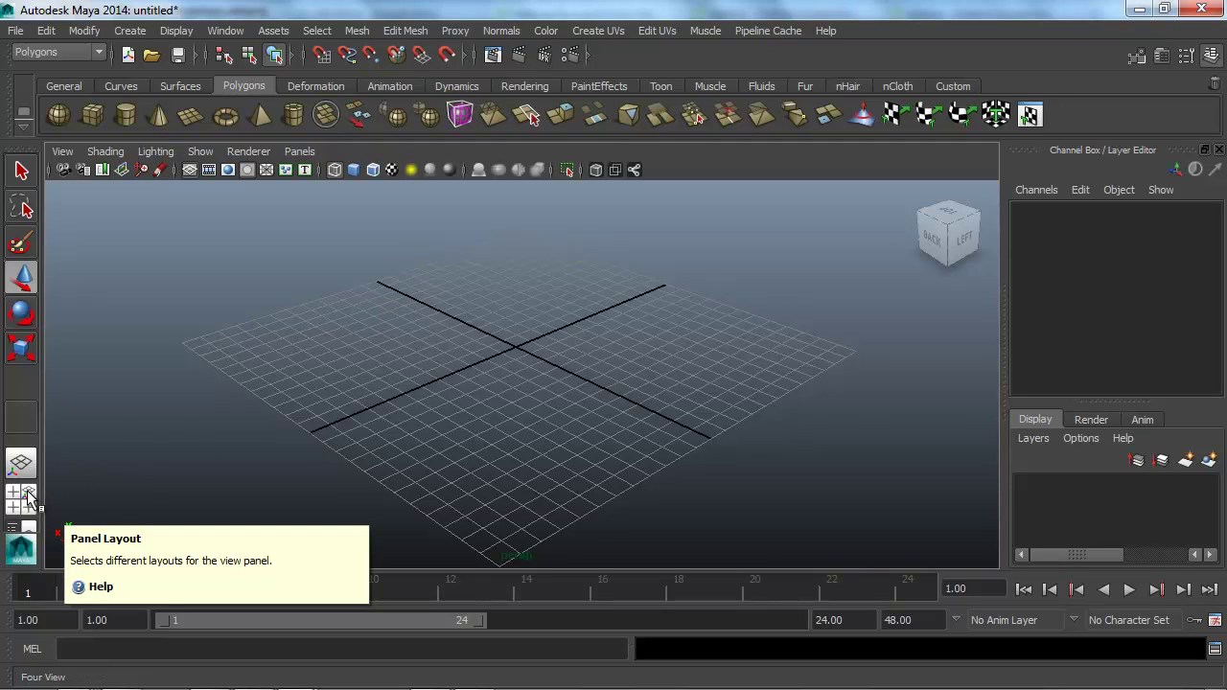
pyautogui.click(27, 499)
pyautogui.click(23, 466)
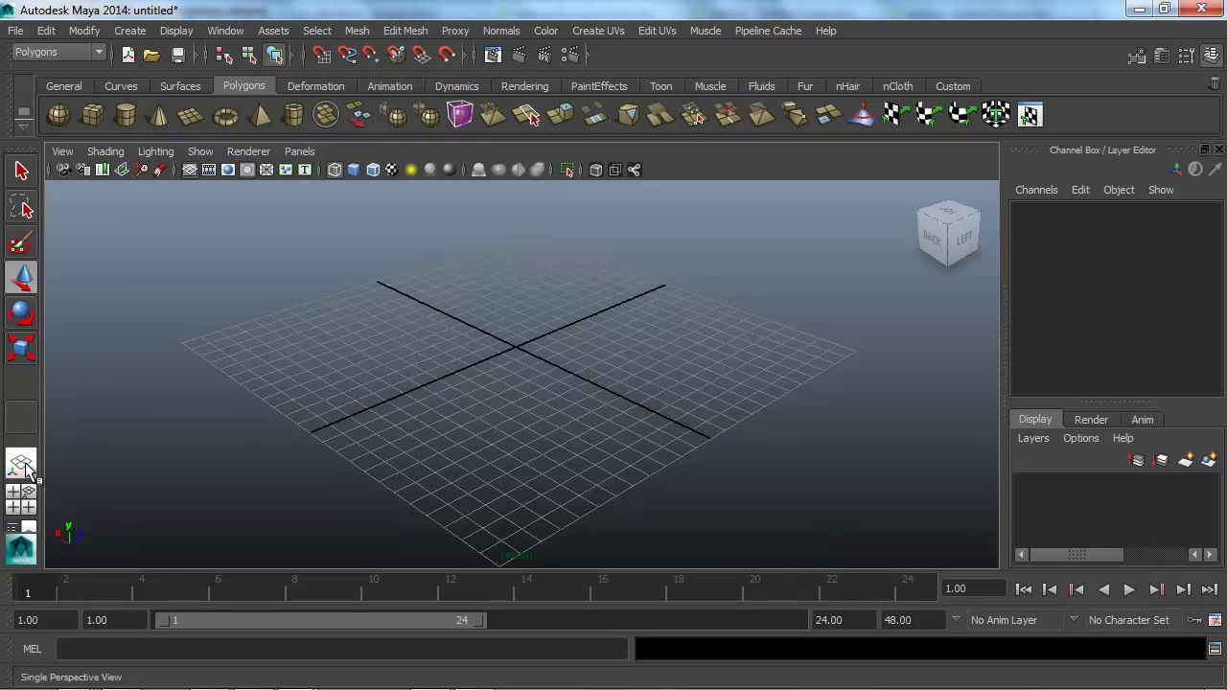
pyautogui.click(25, 507)
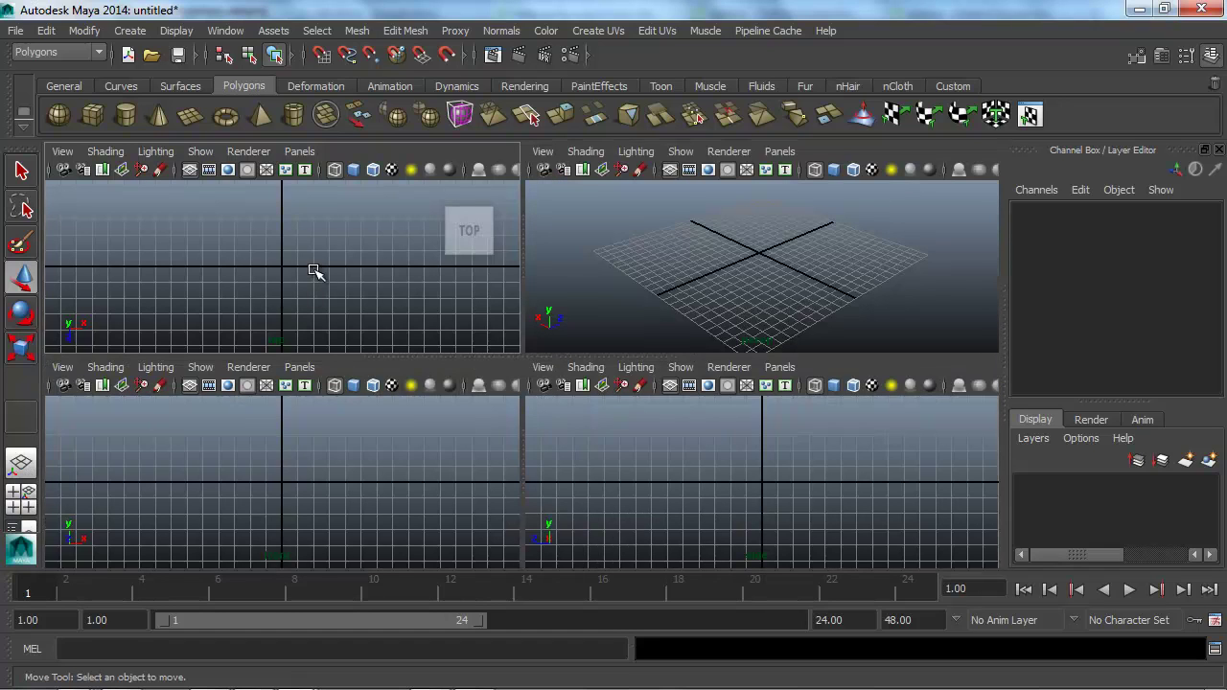
pyautogui.click(21, 466)
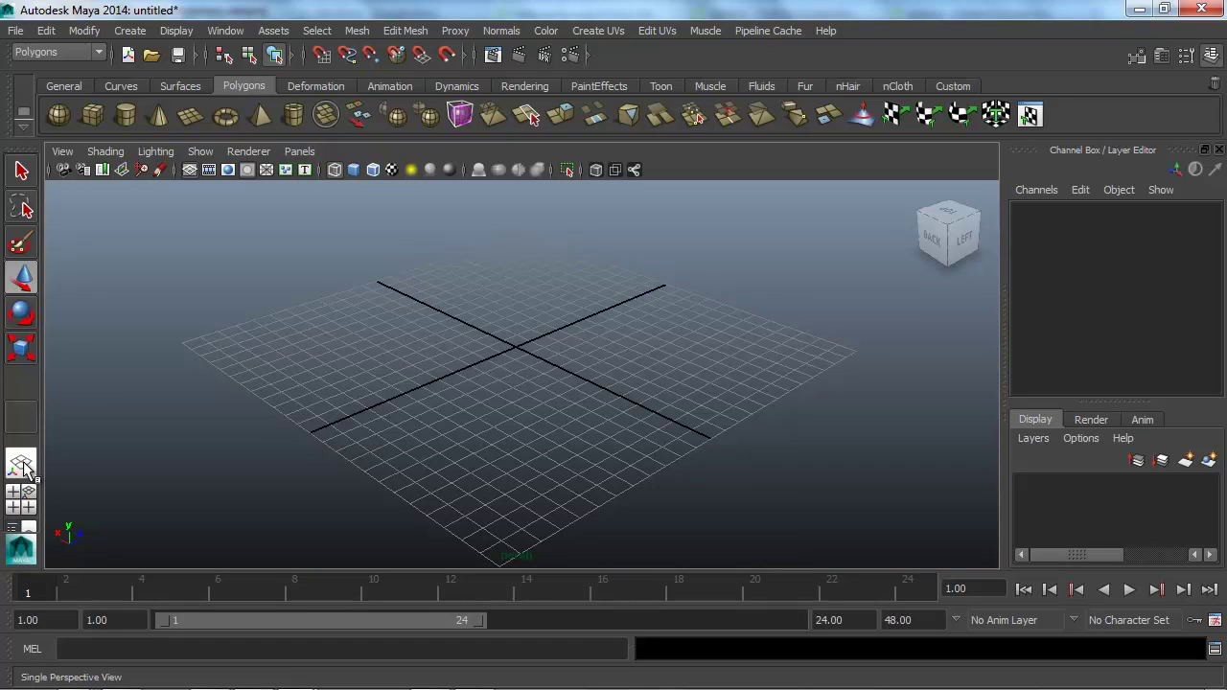
pyautogui.click(26, 499)
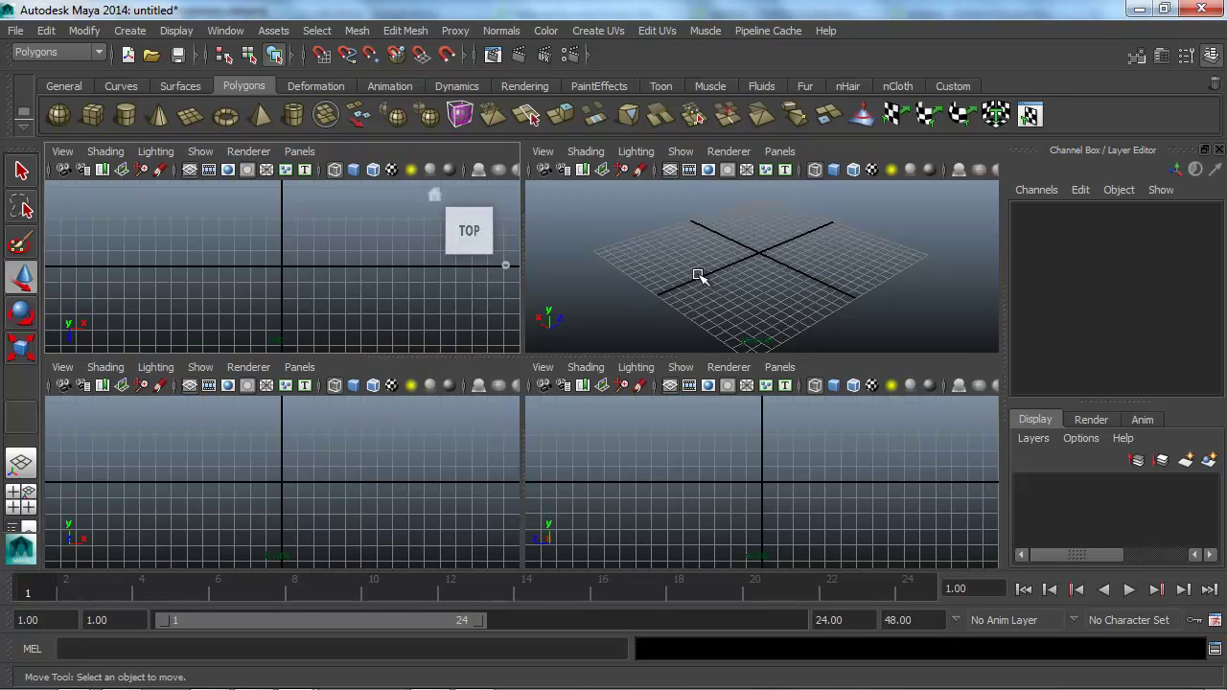
pyautogui.press('space')
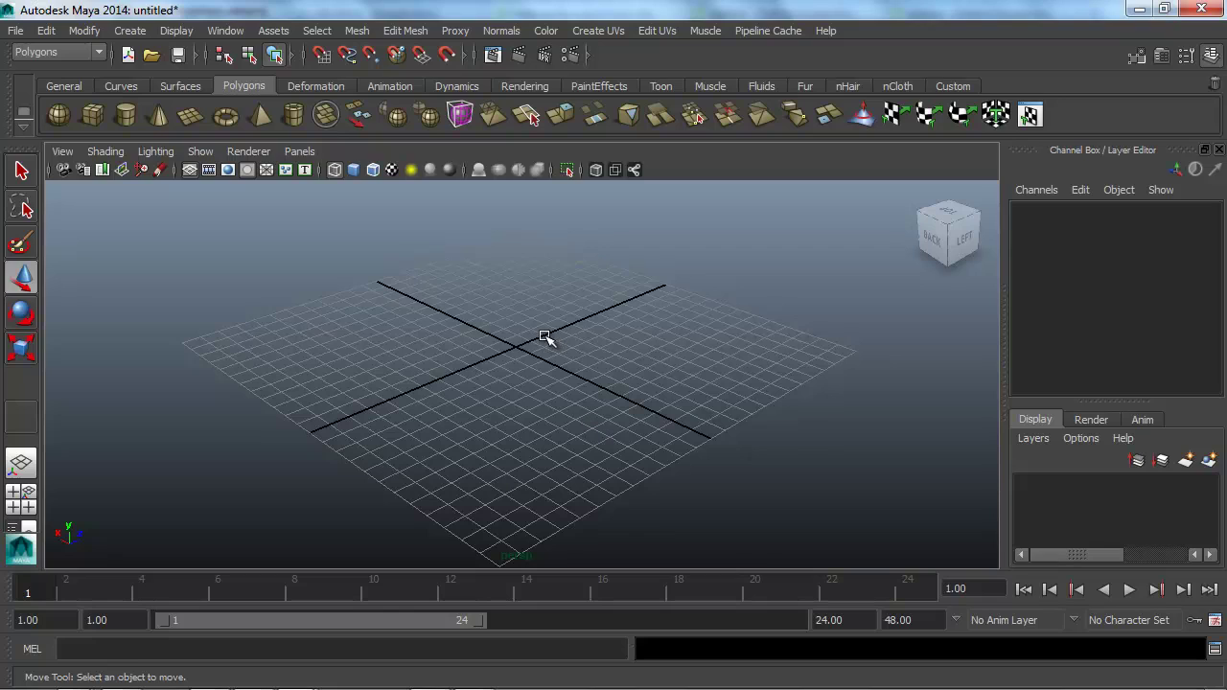